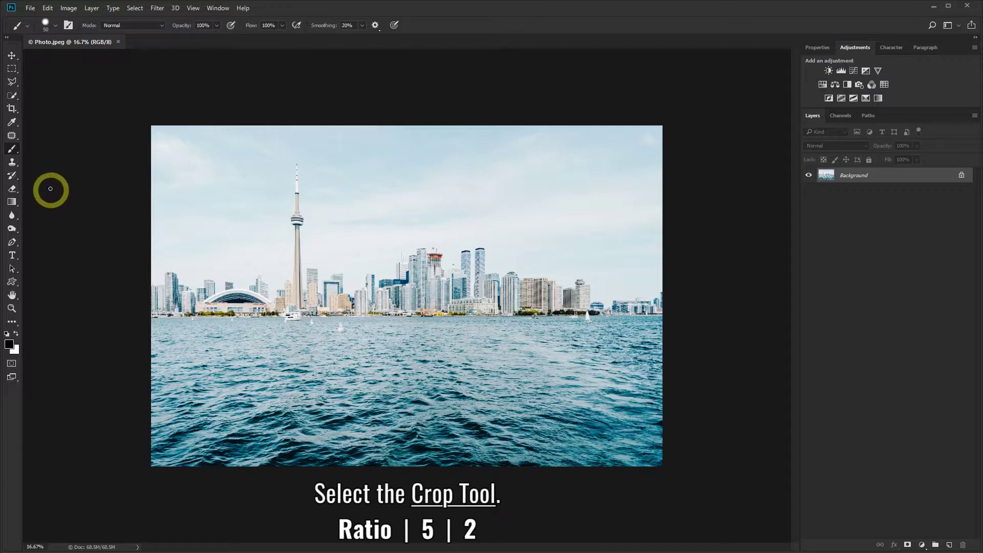
- Set a 5:2 crop ratio and position the skyline with the CN Tower's top and water inside
{"action": "left_click", "coordinate": [12, 110]}
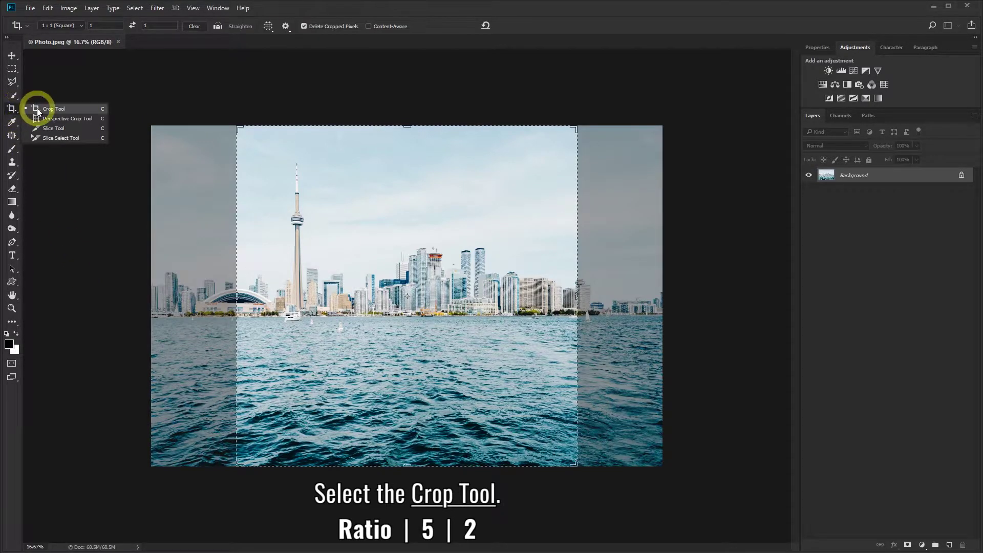
{"action": "left_click", "coordinate": [37, 110]}
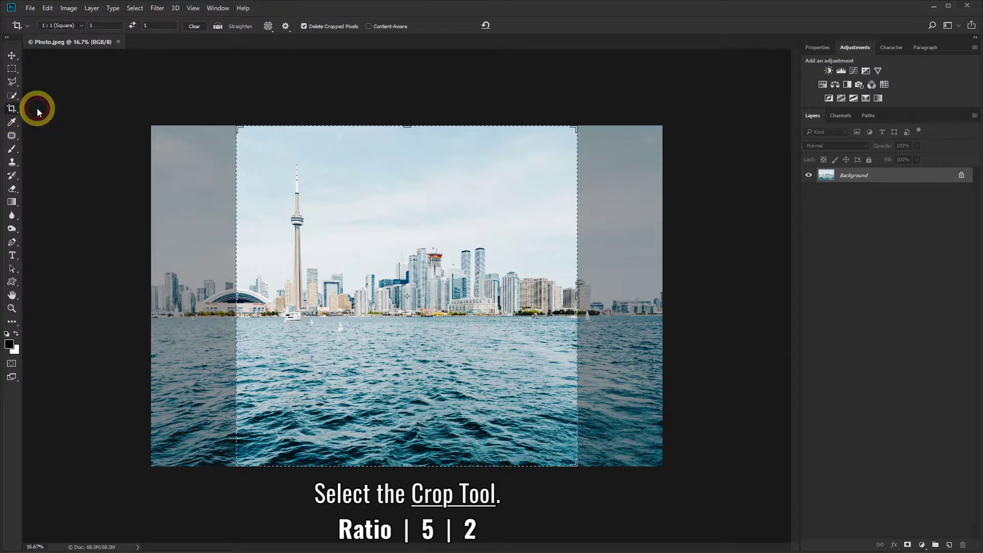
{"action": "left_click", "coordinate": [81, 25]}
{"action": "left_click", "coordinate": [78, 32]}
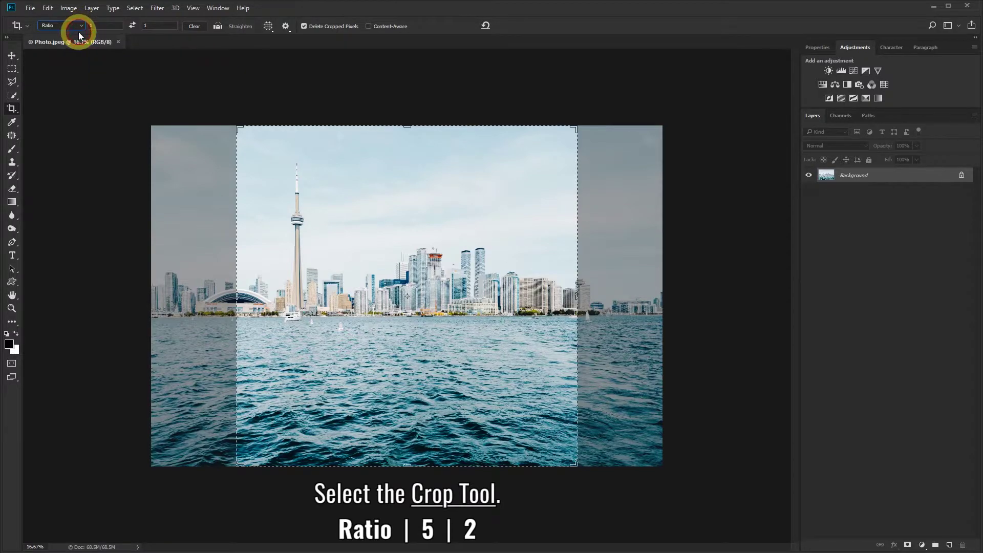
{"action": "left_click", "coordinate": [95, 26]}
{"action": "type", "text": "5"}
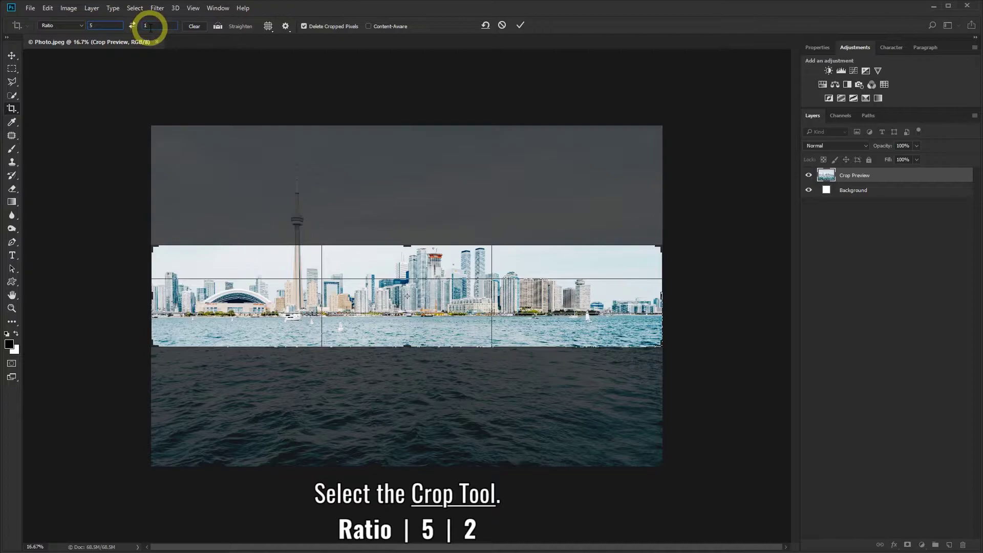
{"action": "type", "text": "2"}
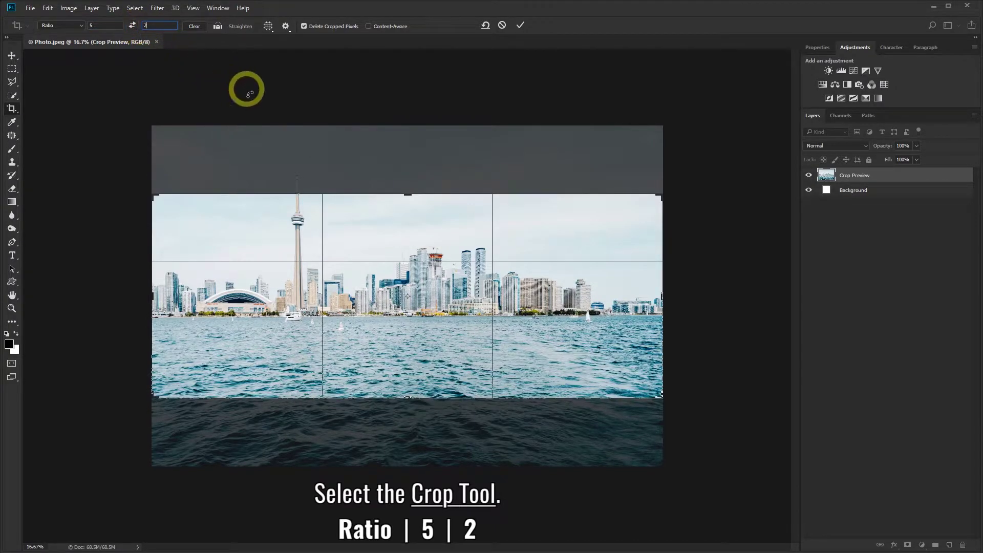
{"action": "left_click_drag", "start_coordinate": [387, 237], "coordinate": [388, 279]}
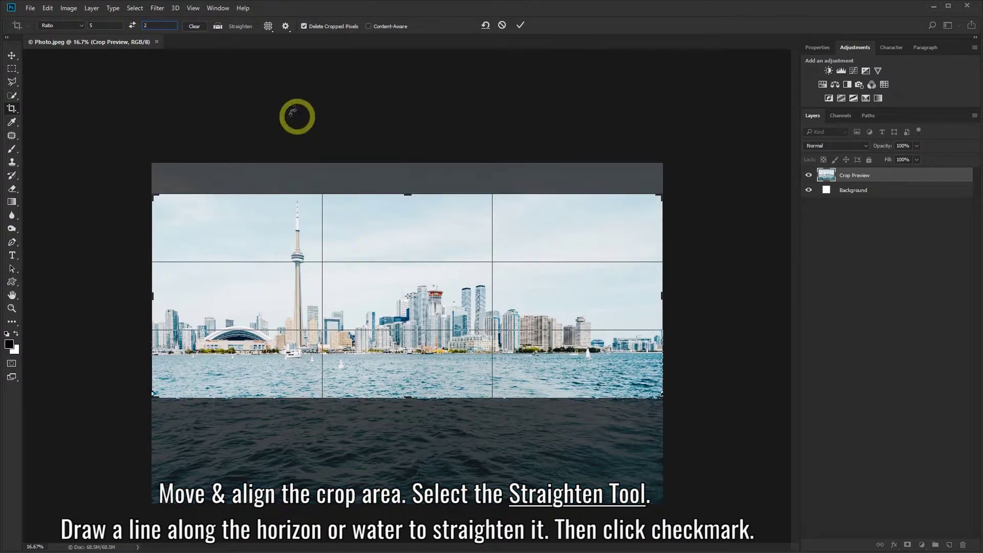
- Straighten the horizon by 0.3° along the waterline and commit the 5:2 crop
{"action": "left_click", "coordinate": [217, 27]}
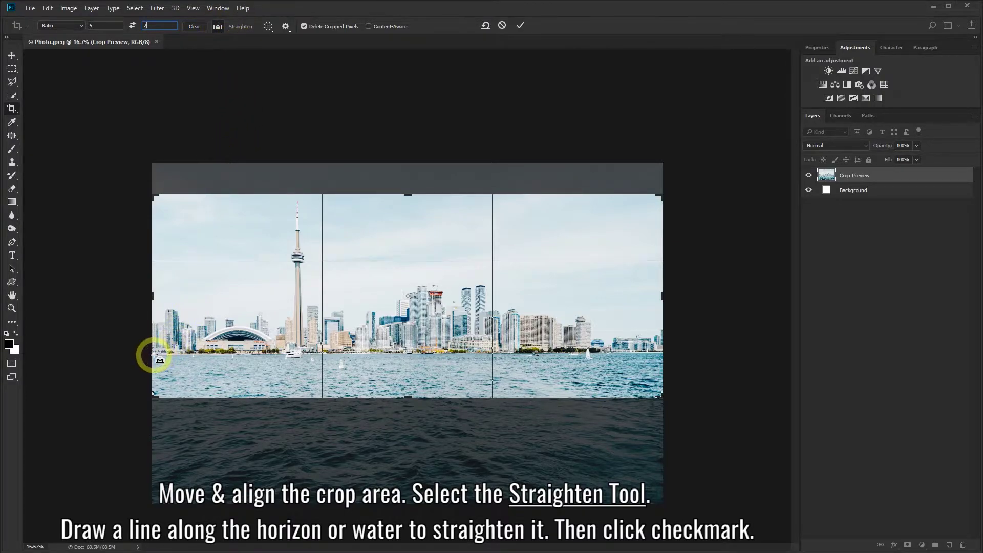
{"action": "left_click_drag", "start_coordinate": [153, 354], "coordinate": [679, 352]}
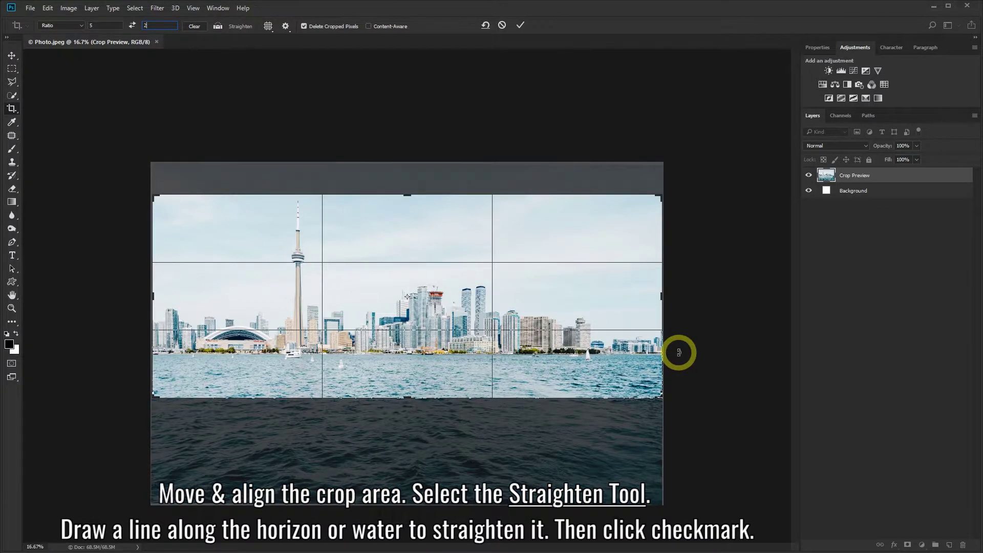
{"action": "left_click", "coordinate": [521, 24]}
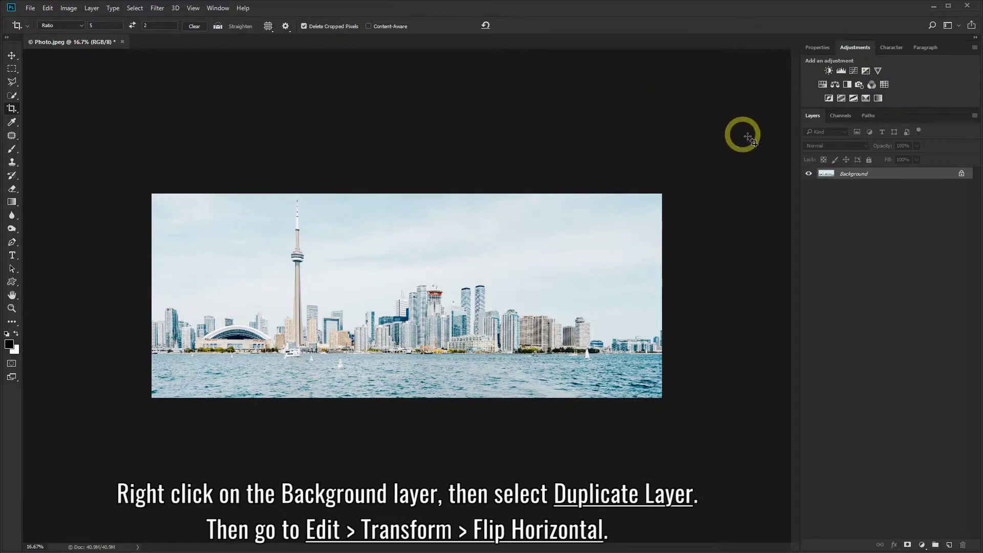
- Duplicate the Background layer as 'Background copy' above the original
{"action": "right_click", "coordinate": [855, 175]}
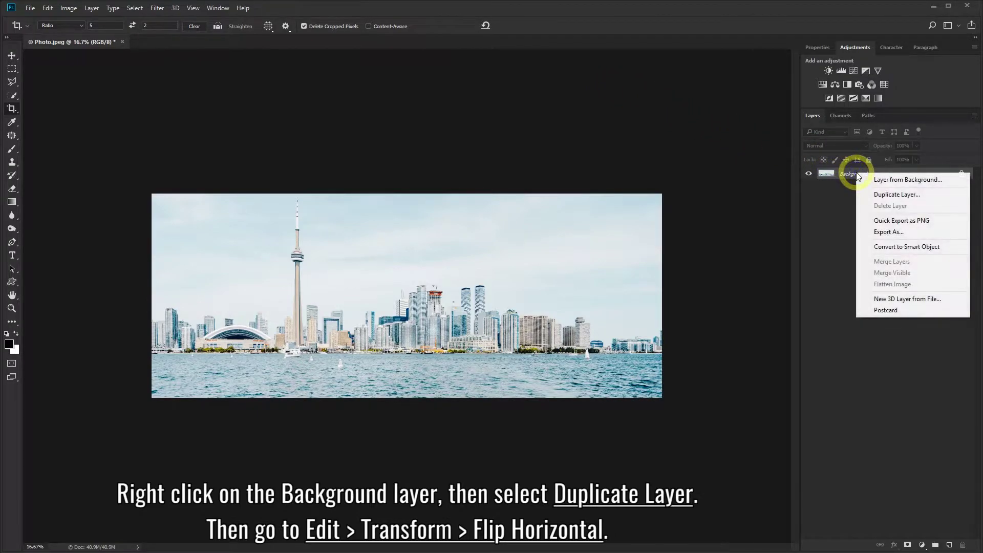
{"action": "left_click", "coordinate": [872, 194]}
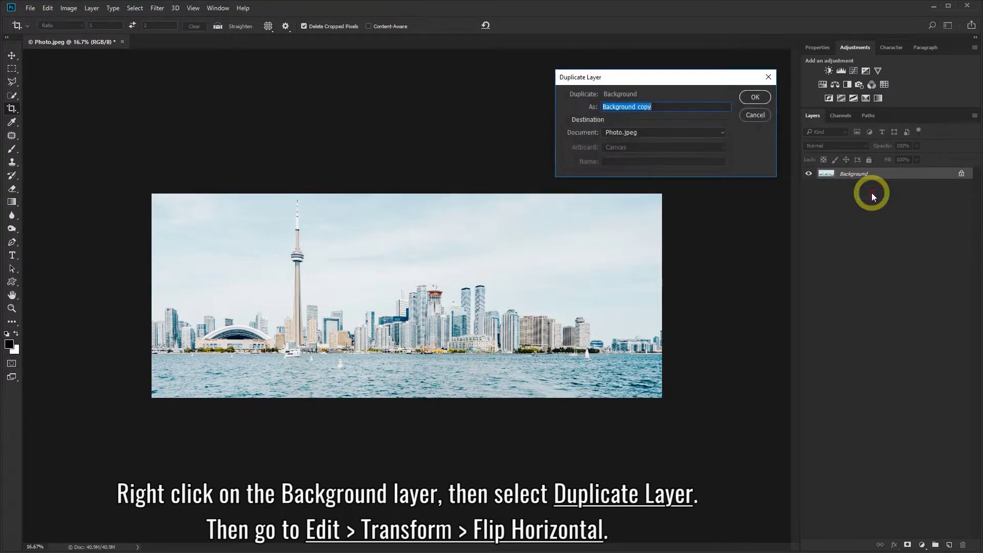
{"action": "left_click", "coordinate": [755, 97]}
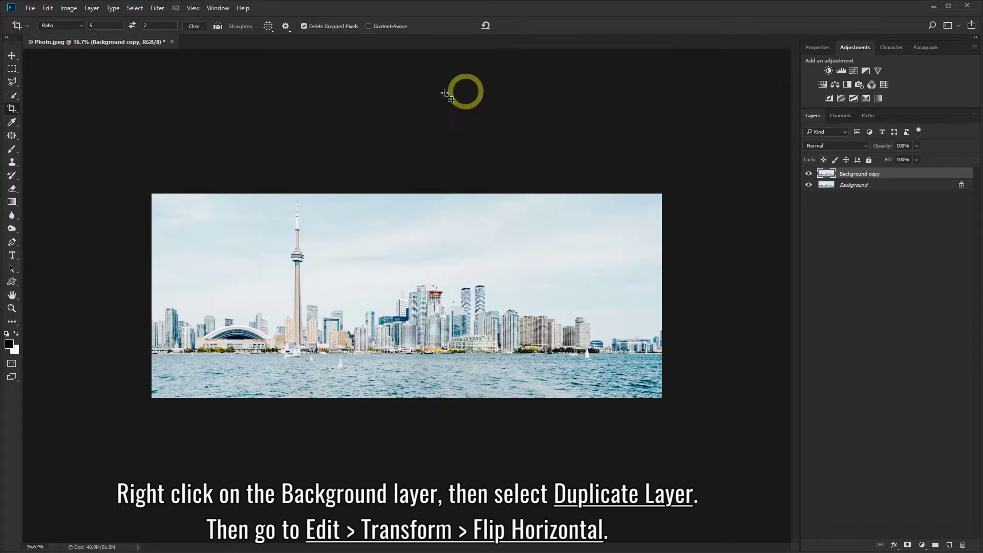
{"action": "left_click", "coordinate": [48, 9]}
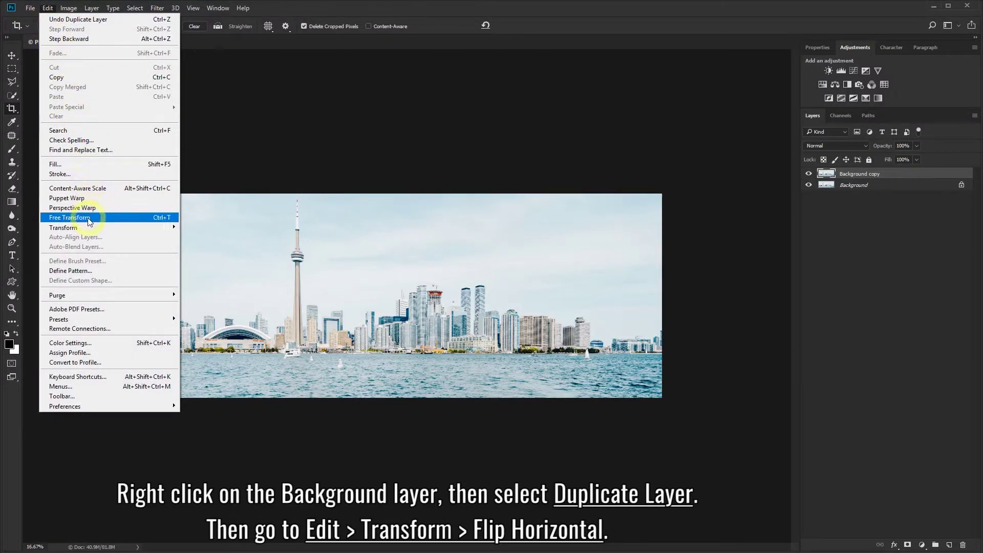
{"action": "mouse_move", "coordinate": [69, 227]}
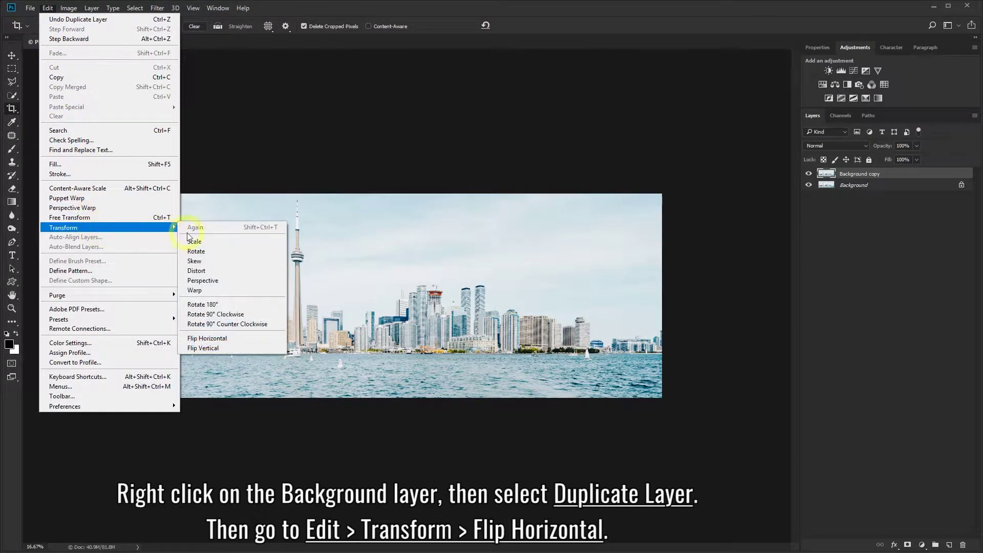
- Flip Background copy horizontally and toggle its visibility to compare with the original
{"action": "left_click", "coordinate": [233, 338]}
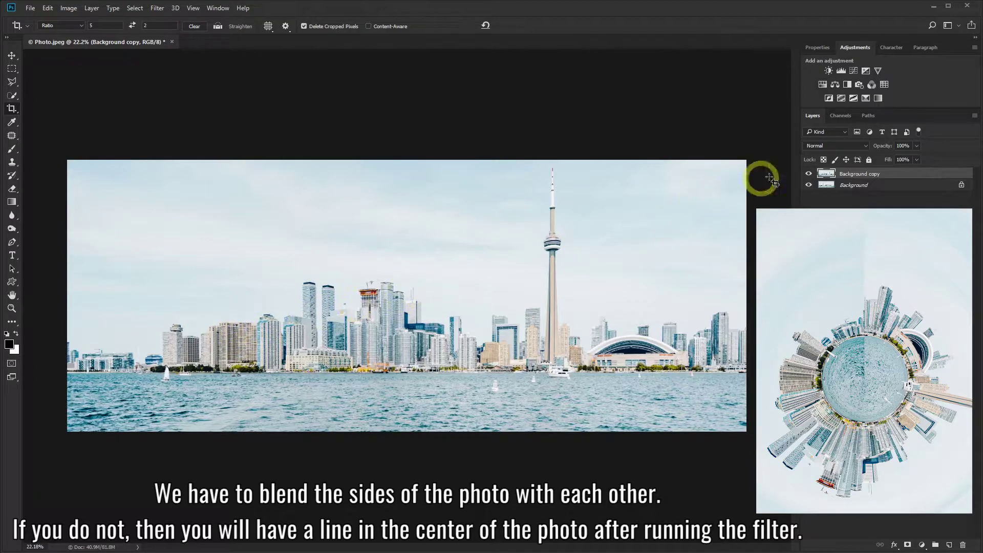
{"action": "left_click", "coordinate": [809, 173]}
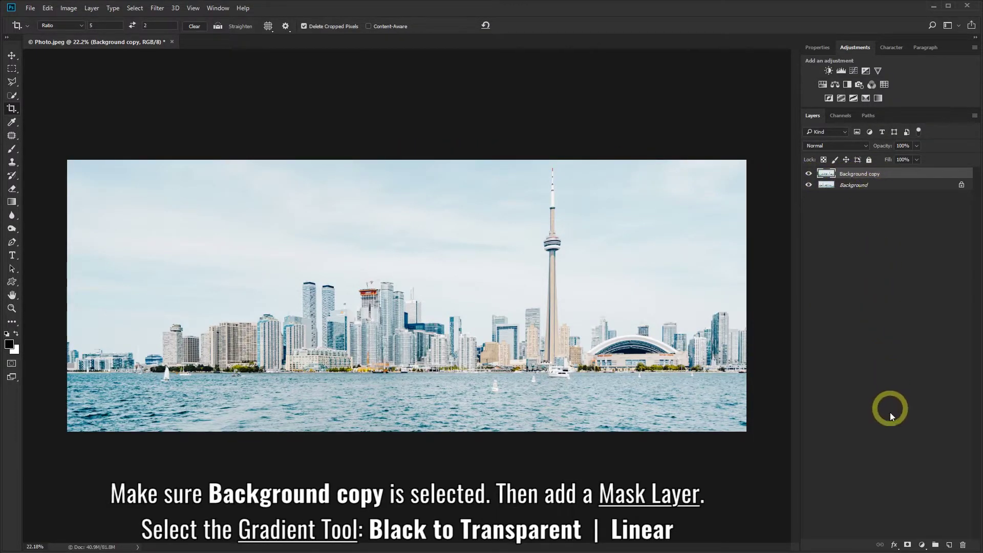
- Mask Background copy and set the Gradient Tool to linear Black to Transparent with black foreground
{"action": "left_click", "coordinate": [907, 544]}
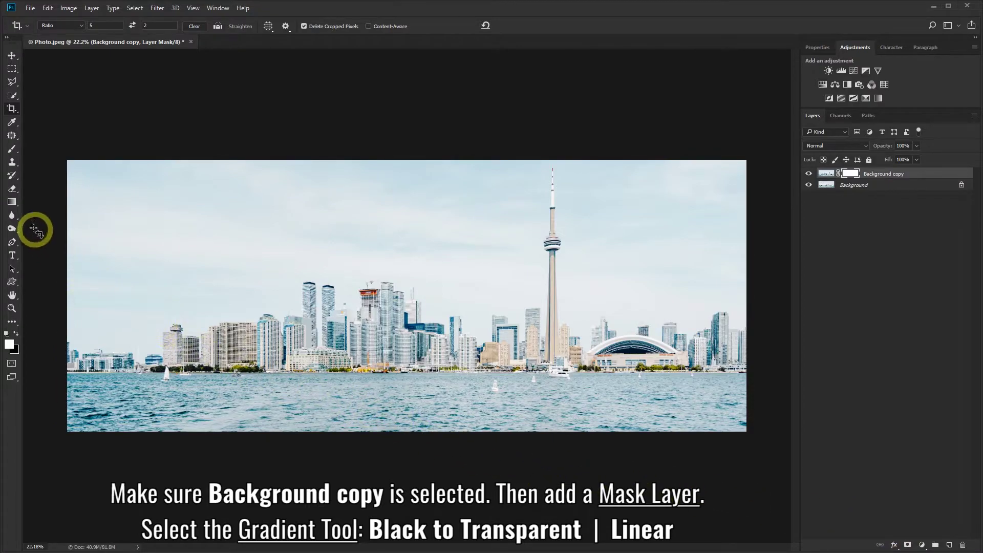
{"action": "left_click", "coordinate": [13, 202]}
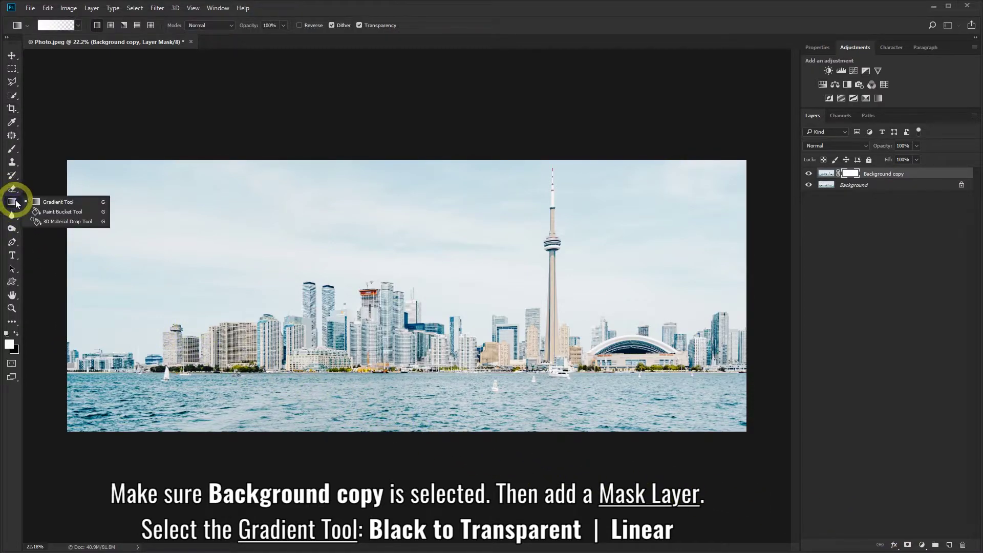
{"action": "left_click", "coordinate": [38, 203]}
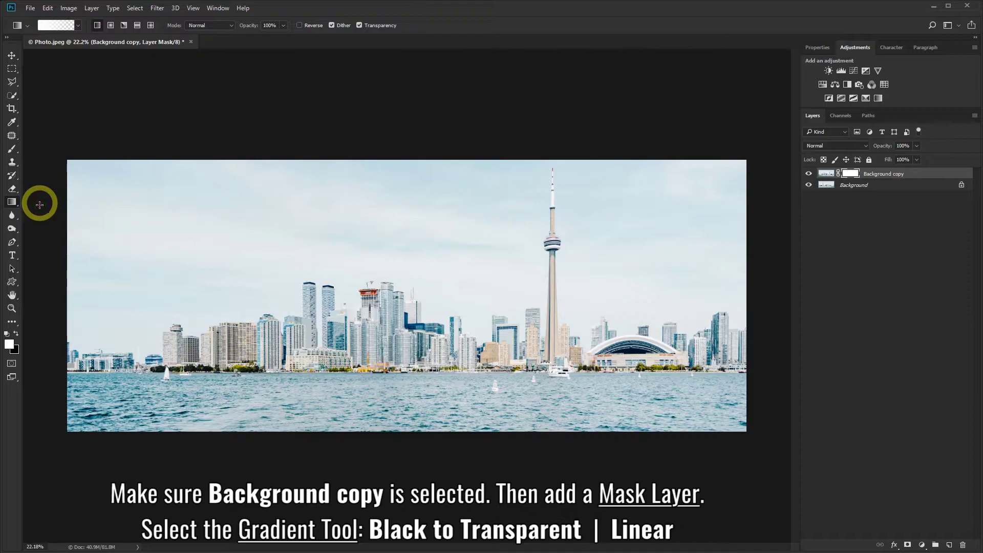
{"action": "left_click", "coordinate": [15, 334]}
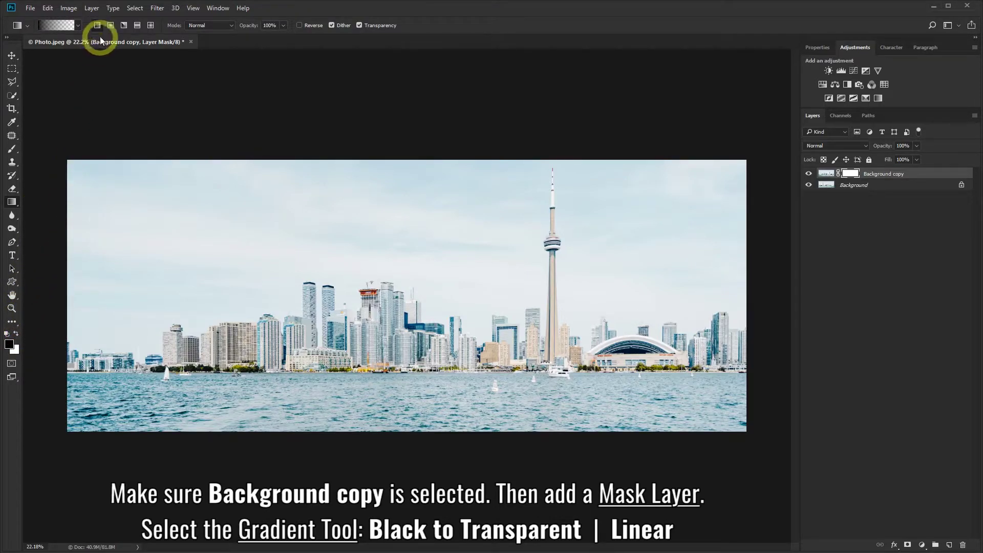
{"action": "left_click", "coordinate": [77, 26]}
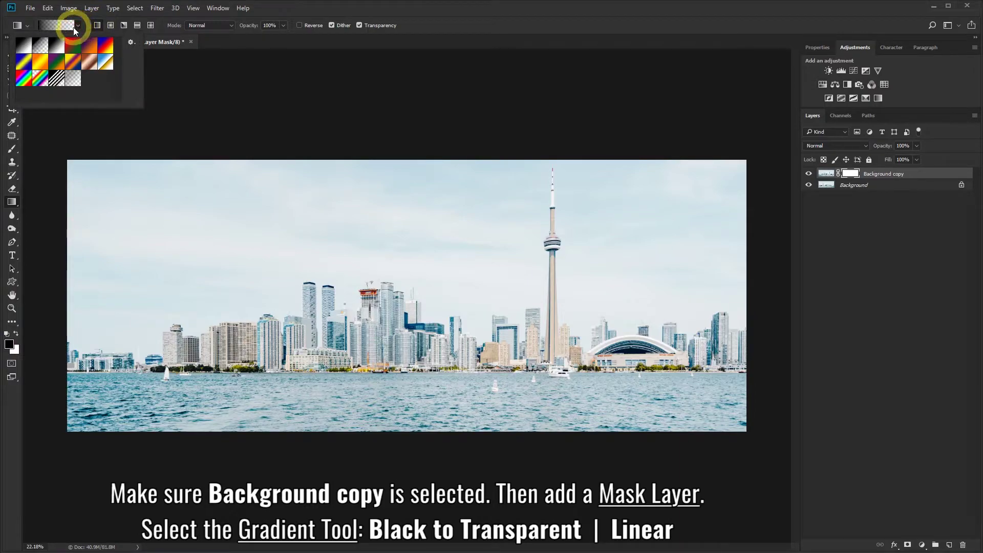
{"action": "left_click", "coordinate": [40, 45]}
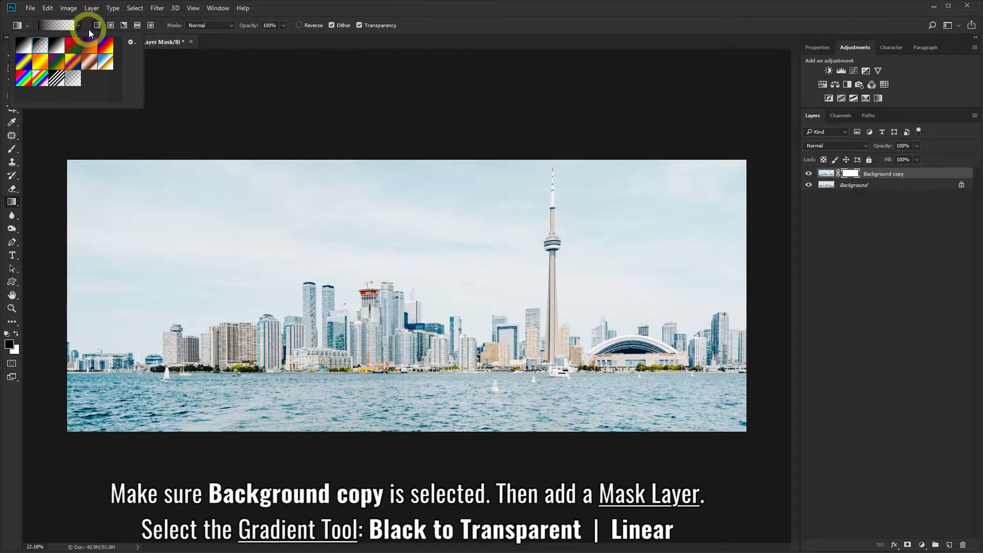
{"action": "left_click", "coordinate": [97, 25]}
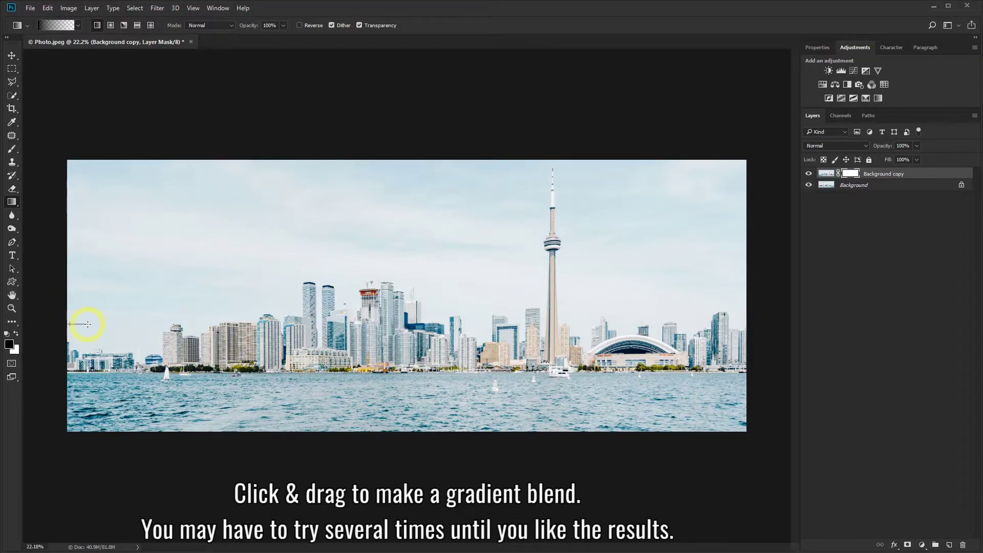
- Drag a gradient across the mask's left edge, then toggle Background copy to check the blend
{"action": "left_click_drag", "start_coordinate": [68, 323], "coordinate": [88, 323]}
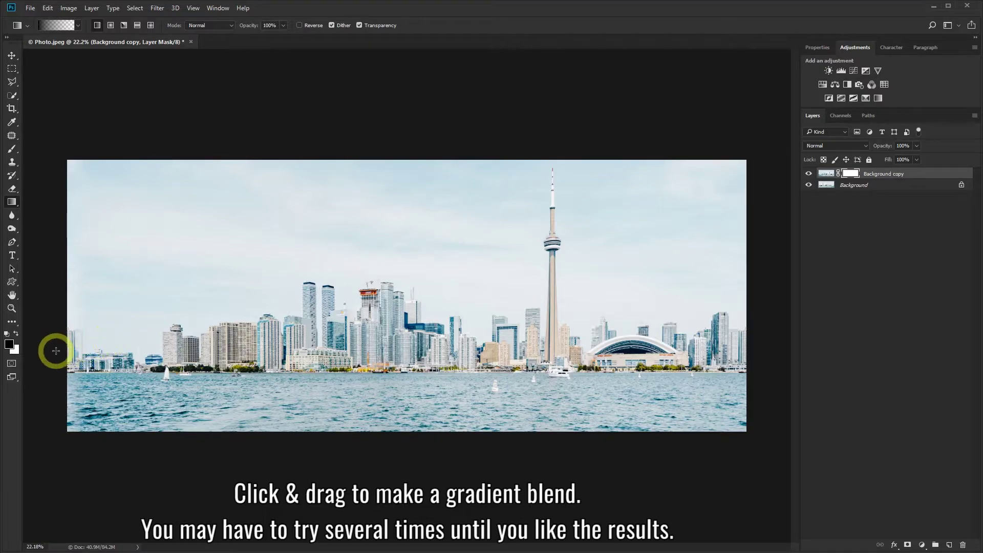
{"action": "left_click", "coordinate": [809, 174]}
{"action": "left_click", "coordinate": [809, 174]}
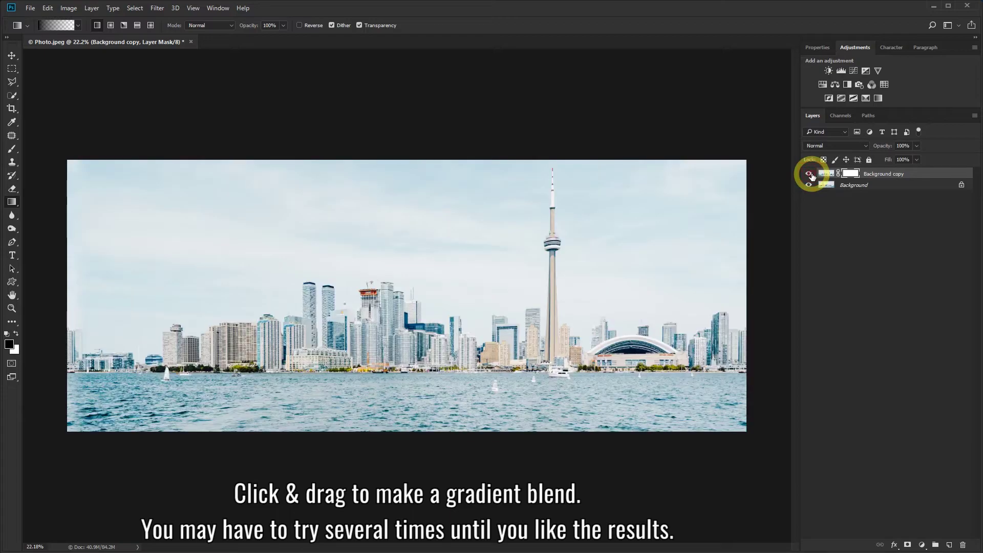
- Zoom in and paint the mask with a 50 px, 65% hardness brush to restore the left building
{"action": "key", "text": "ctrl+plus"}
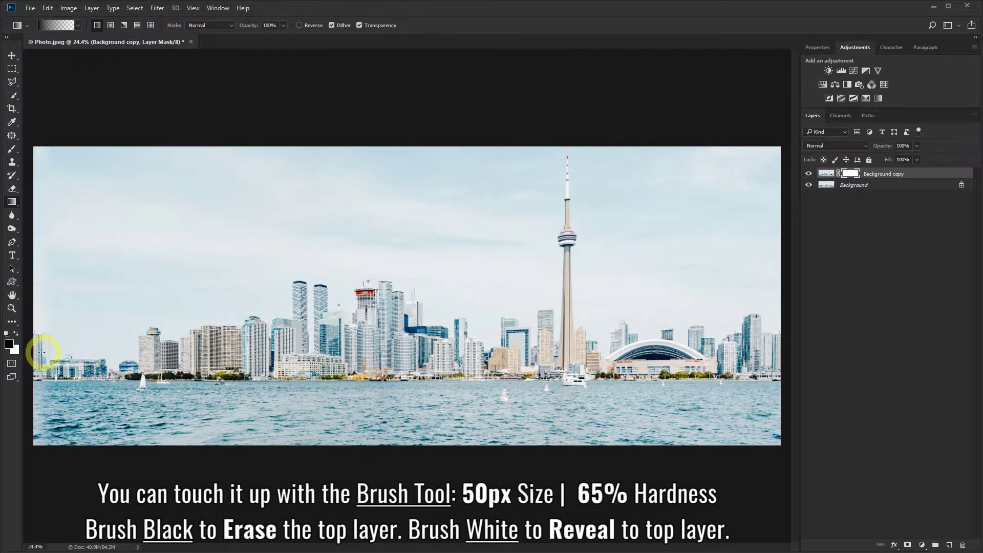
{"action": "scroll", "coordinate": [32, 353], "scroll_direction": "up", "scroll_amount": 1}
{"action": "scroll", "coordinate": [33, 348], "scroll_direction": "up", "scroll_amount": 3}
{"action": "scroll", "coordinate": [51, 345], "scroll_direction": "up", "scroll_amount": 3}
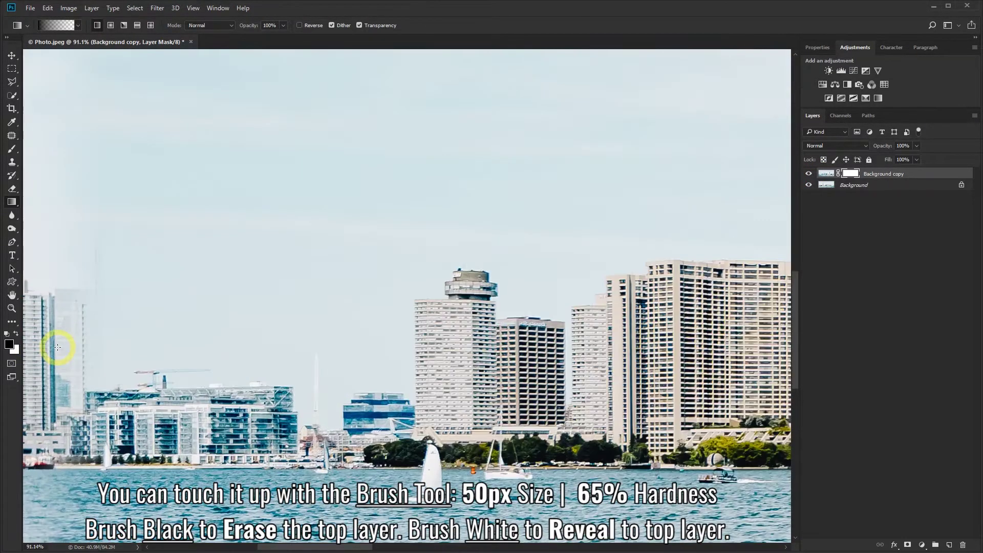
{"action": "scroll", "coordinate": [58, 347], "scroll_direction": "up", "scroll_amount": 3}
{"action": "scroll", "coordinate": [57, 347], "scroll_direction": "up", "scroll_amount": 2}
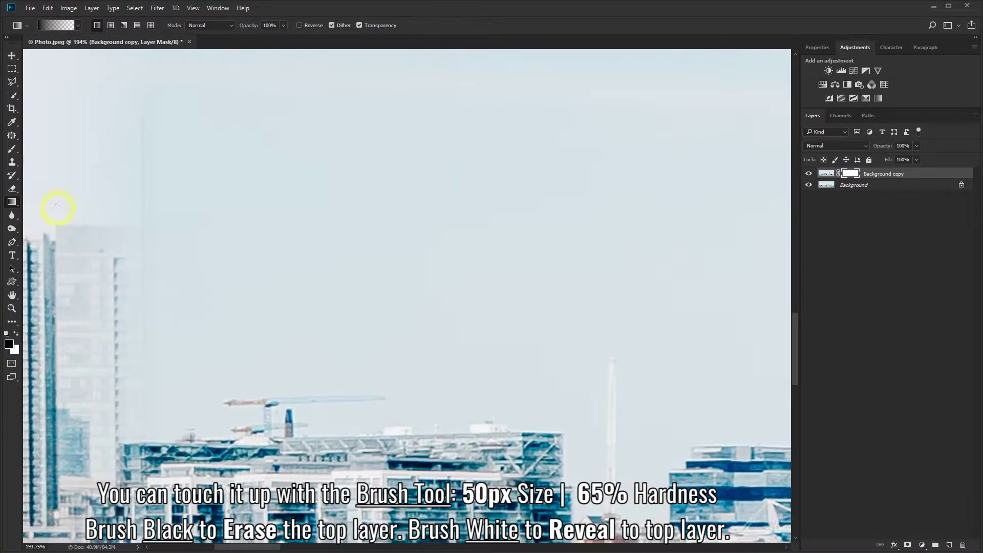
{"action": "left_click", "coordinate": [11, 149]}
{"action": "left_click", "coordinate": [32, 149]}
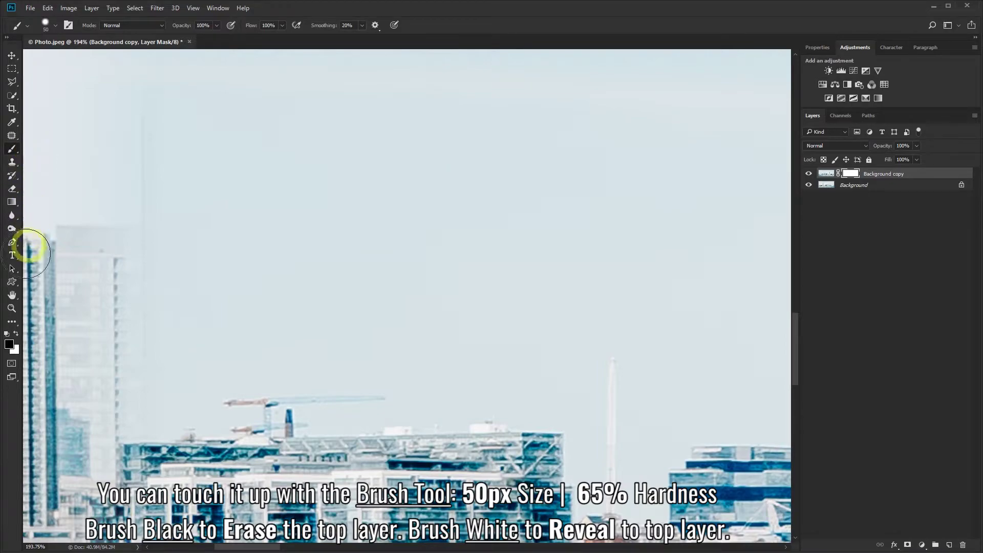
{"action": "left_click", "coordinate": [56, 27]}
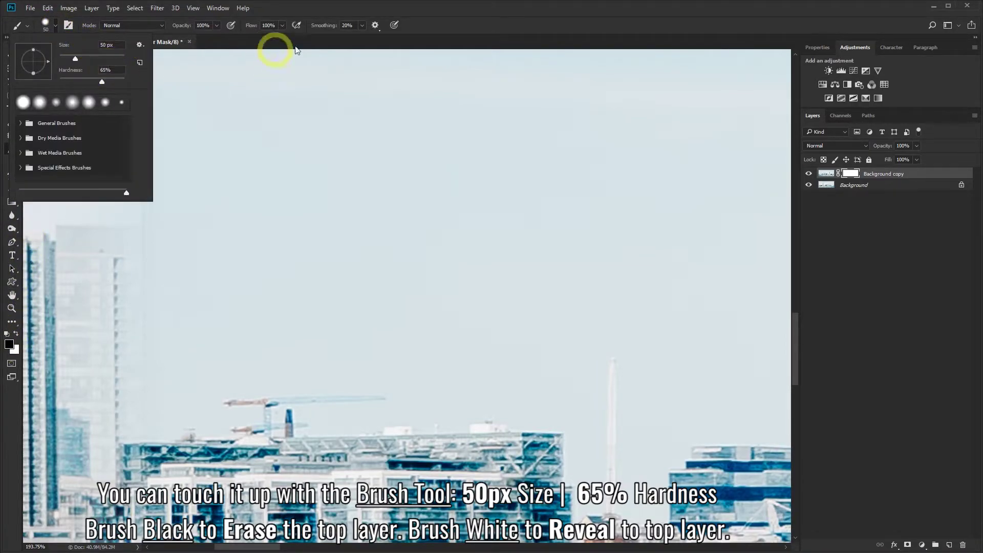
{"action": "left_click", "coordinate": [459, 17]}
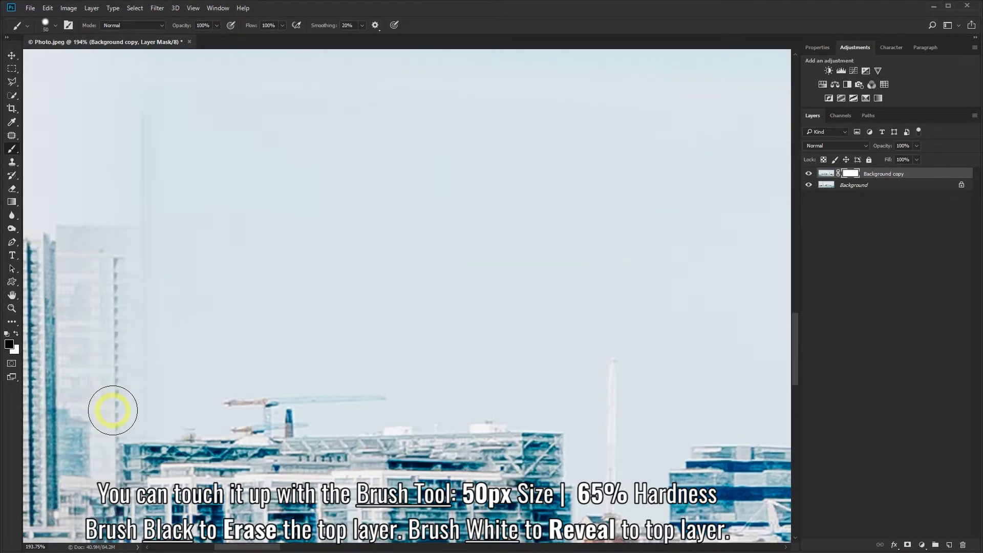
{"action": "mouse_move", "coordinate": [114, 413]}
{"action": "left_mouse_down"}
{"action": "mouse_move", "coordinate": [116, 259]}
{"action": "mouse_move", "coordinate": [109, 241]}
{"action": "mouse_move", "coordinate": [73, 241]}
{"action": "mouse_move", "coordinate": [68, 310]}
{"action": "mouse_move", "coordinate": [81, 438]}
{"action": "mouse_move", "coordinate": [92, 450]}
{"action": "mouse_move", "coordinate": [102, 360]}
{"action": "left_mouse_up"}
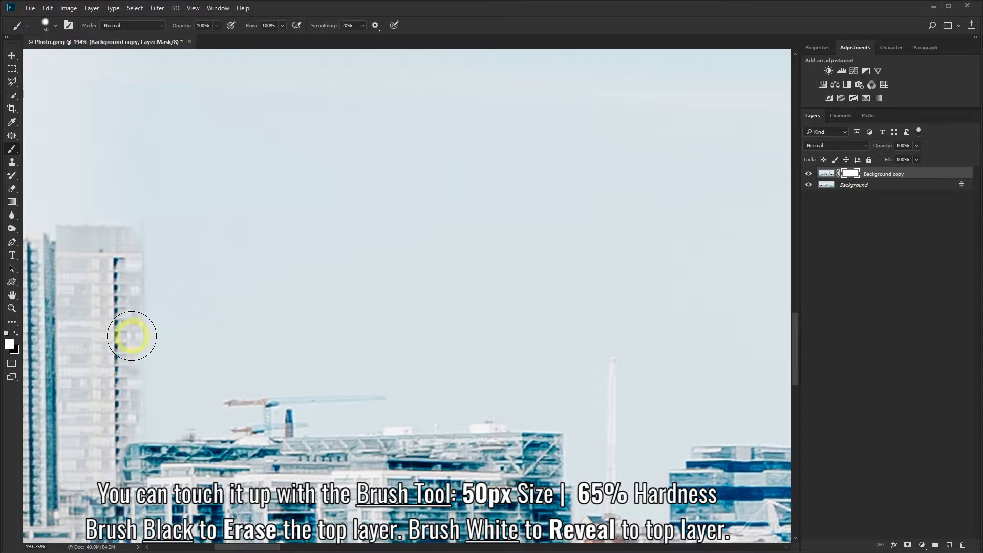
{"action": "left_click", "coordinate": [12, 309]}
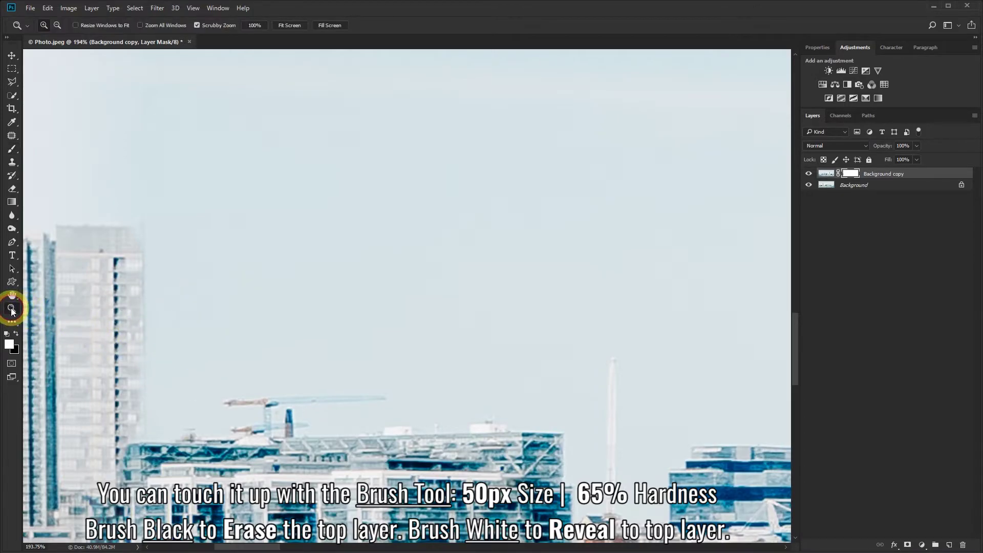
- Fit the skyline on screen and flatten Background copy and Background into one layer
{"action": "right_click", "coordinate": [238, 308]}
{"action": "left_click", "coordinate": [259, 316]}
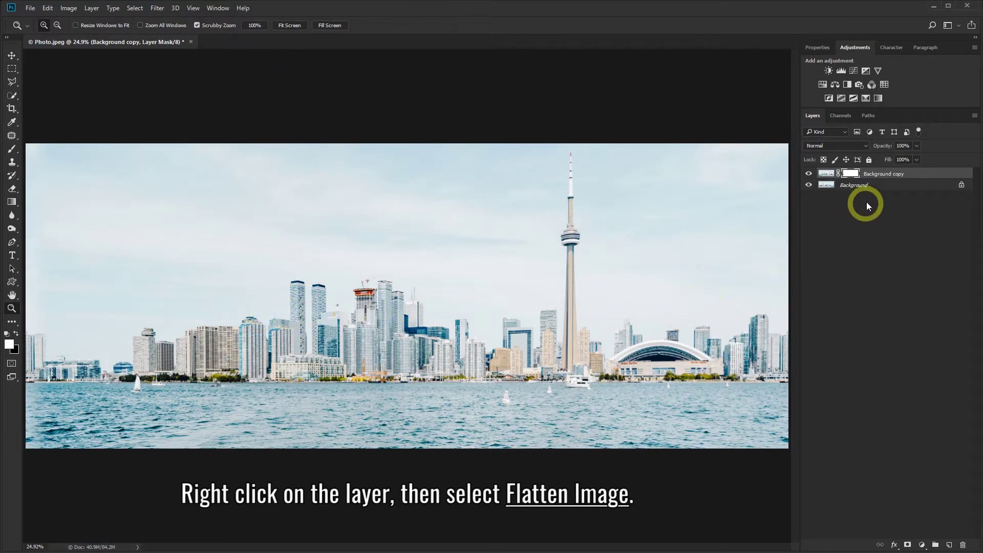
{"action": "right_click", "coordinate": [879, 174]}
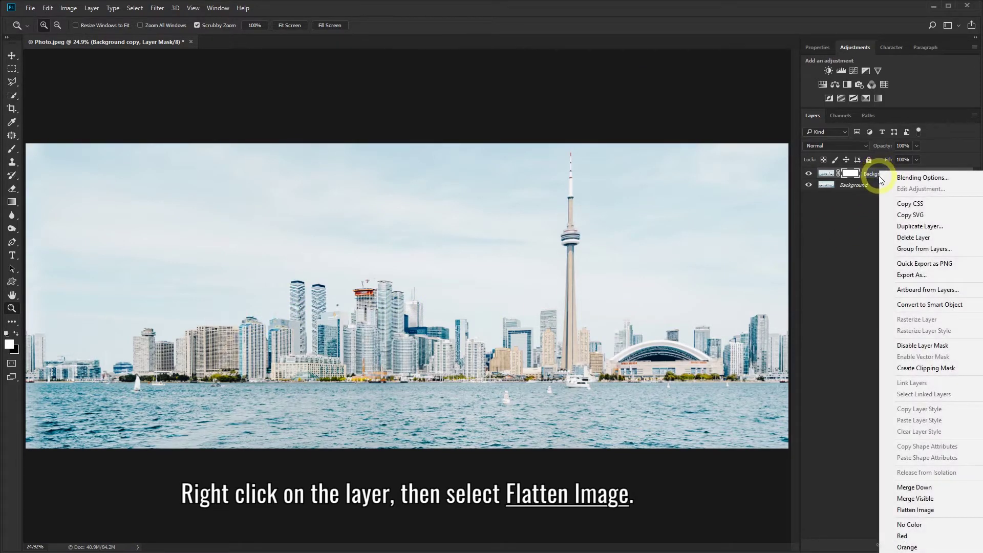
{"action": "left_click", "coordinate": [914, 509]}
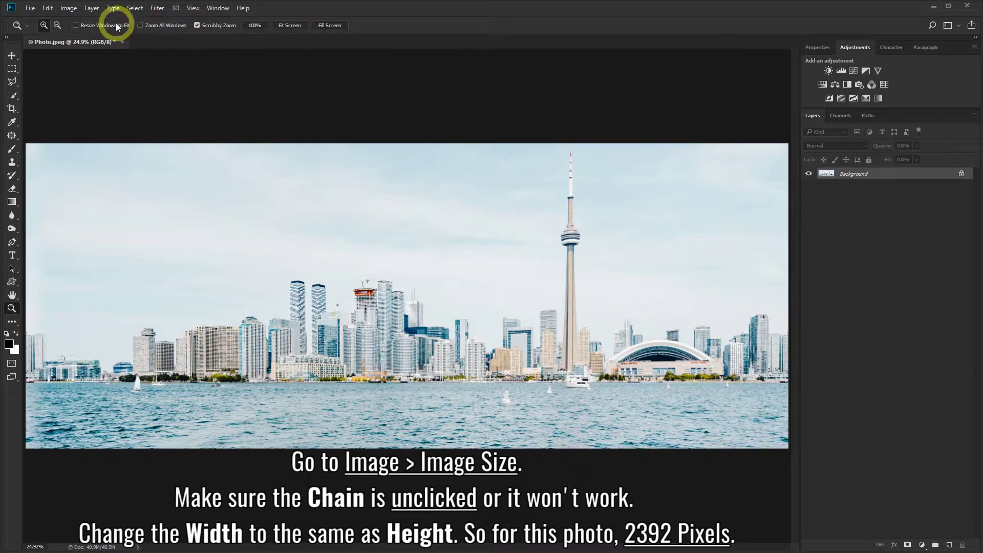
- In Image Size, unlink proportions and change the width from 5980 to 2392 pixels
{"action": "left_click", "coordinate": [69, 8]}
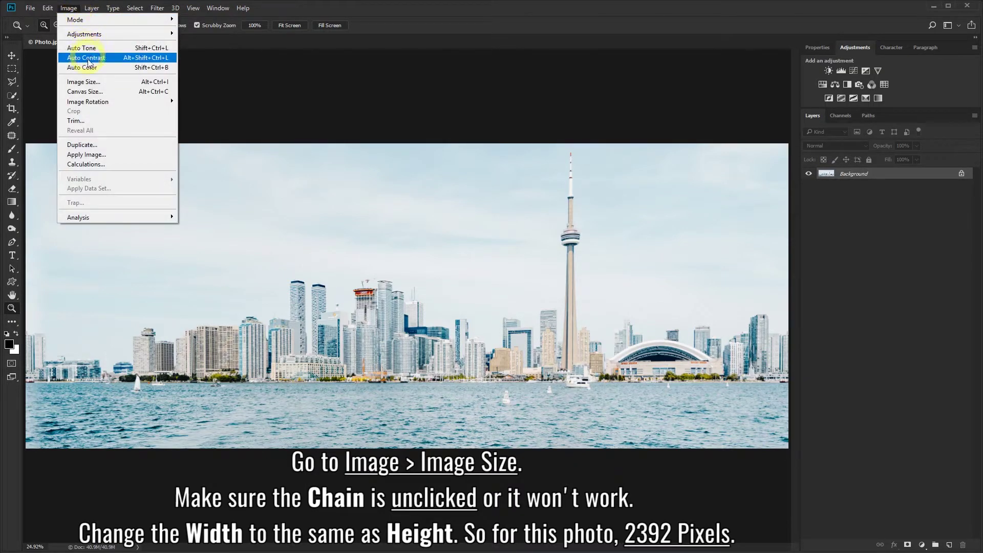
{"action": "left_click", "coordinate": [109, 84]}
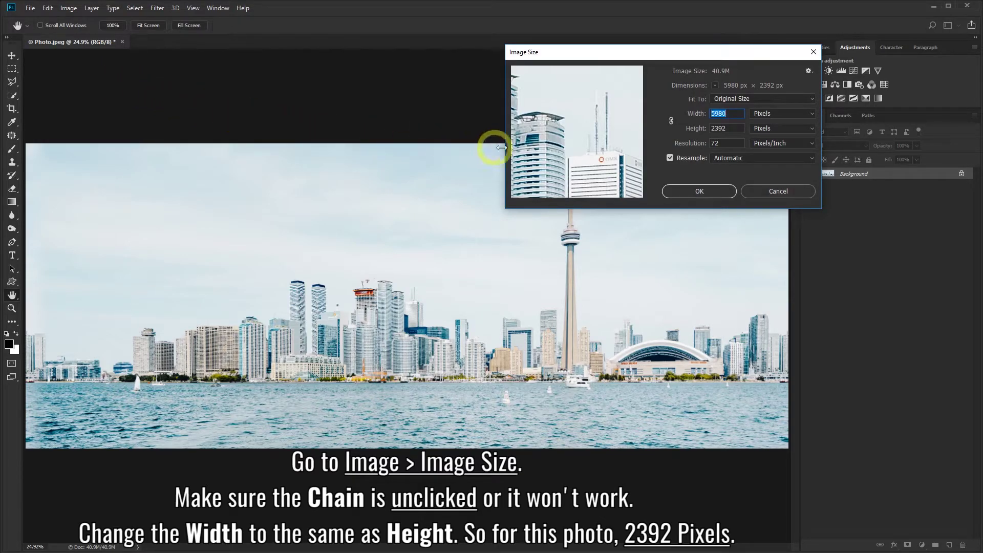
{"action": "left_click", "coordinate": [727, 113]}
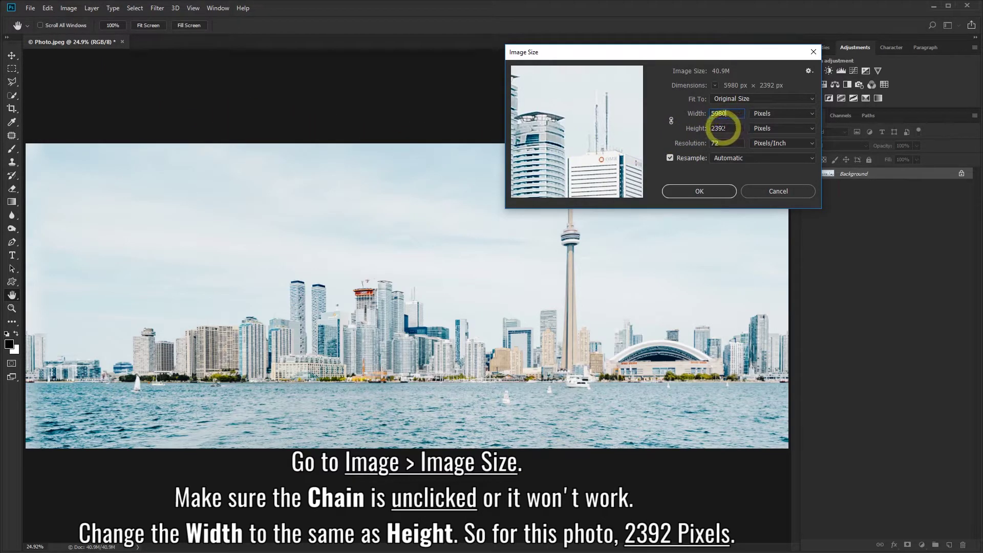
{"action": "left_click", "coordinate": [670, 120]}
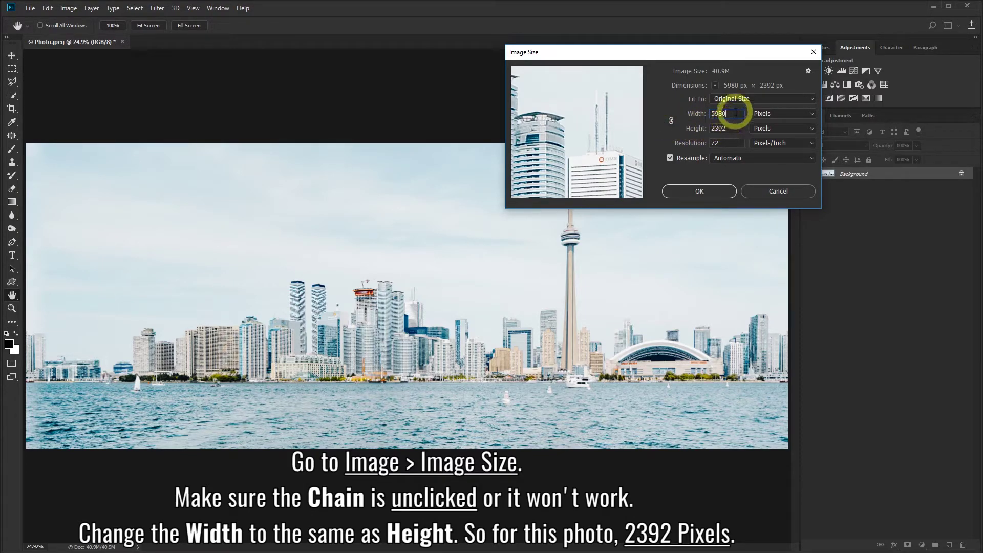
{"action": "left_click", "coordinate": [698, 113]}
{"action": "type", "text": "23"}
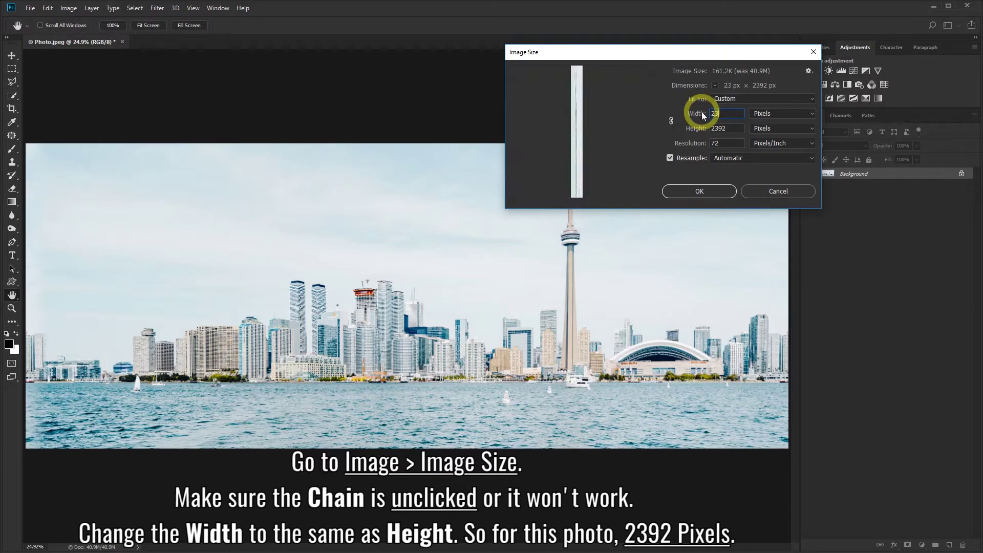
{"action": "type", "text": "92"}
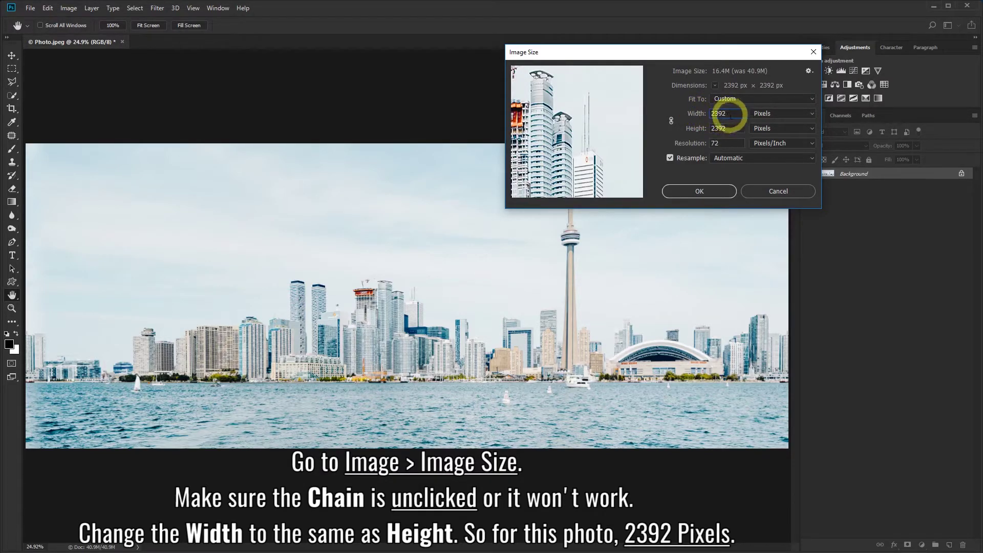
{"action": "left_click", "coordinate": [705, 192]}
{"action": "key", "text": "z"}
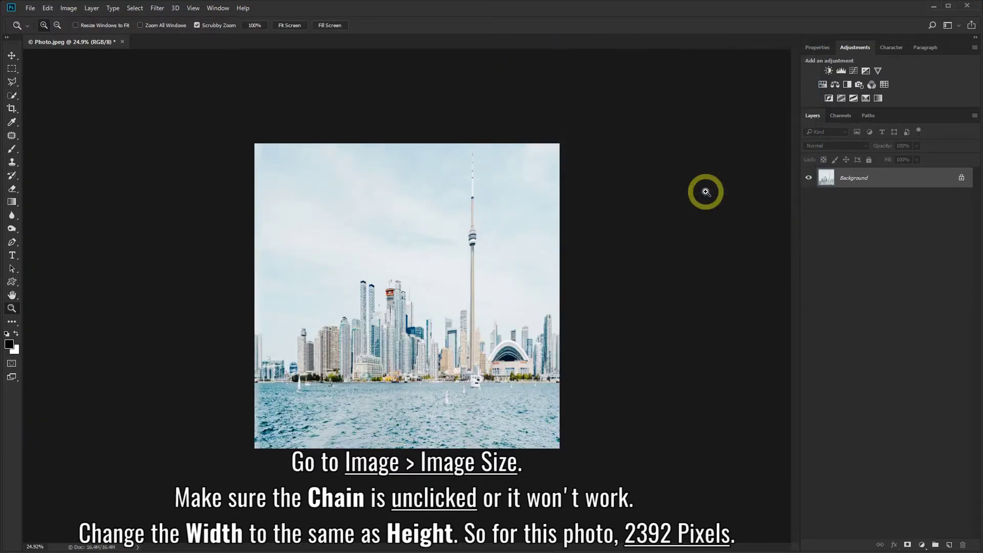
- Flip the canvas vertically so the water is at the top
{"action": "left_click", "coordinate": [68, 8]}
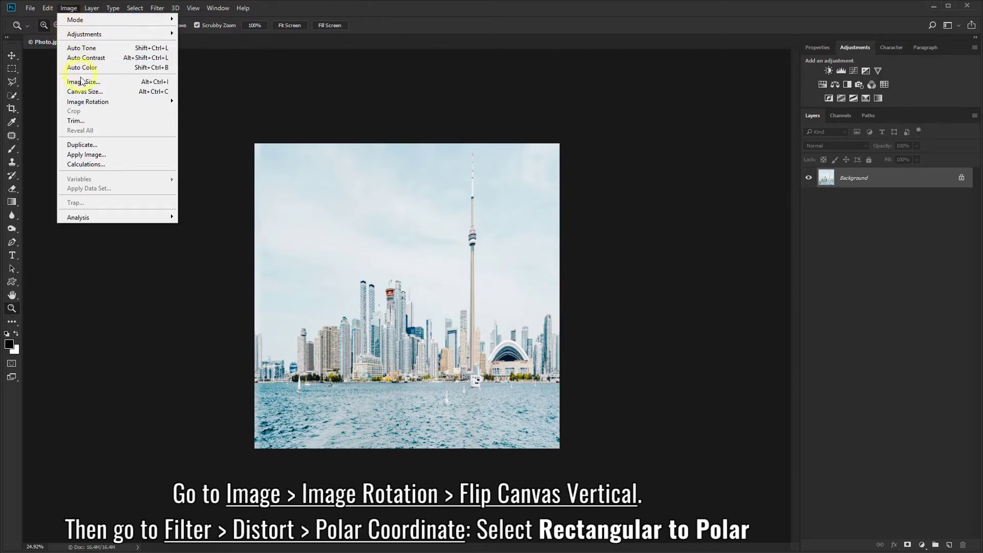
{"action": "mouse_move", "coordinate": [87, 101]}
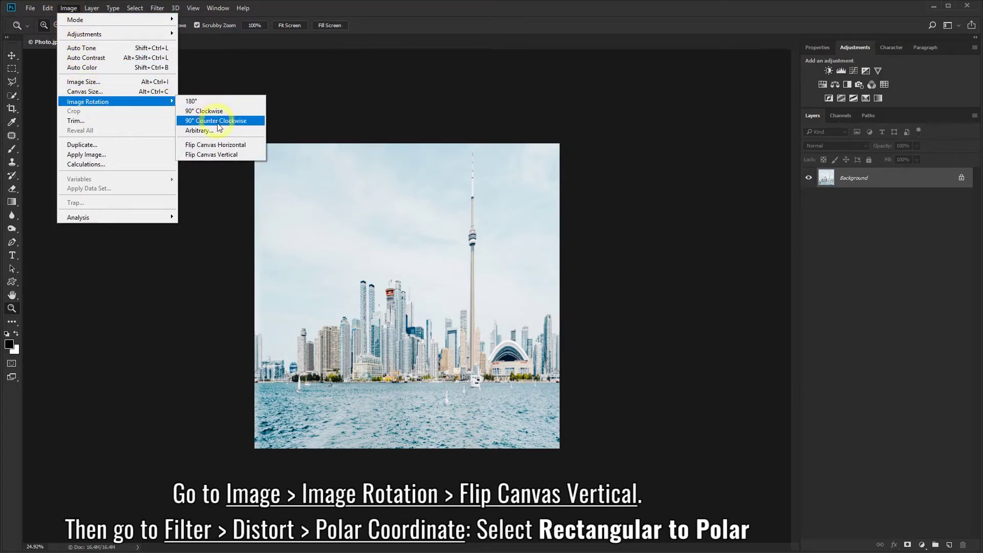
{"action": "left_click", "coordinate": [222, 153]}
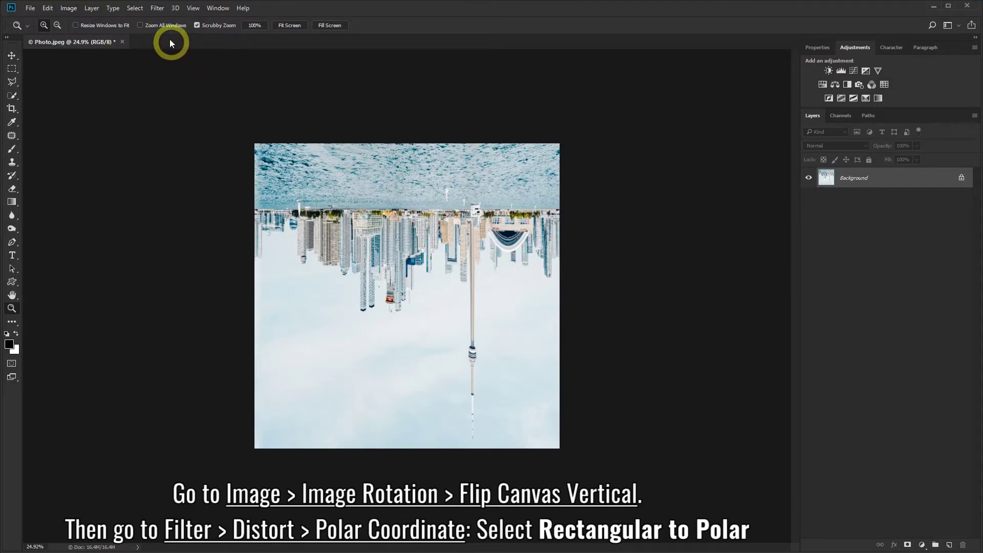
{"action": "left_click", "coordinate": [157, 8]}
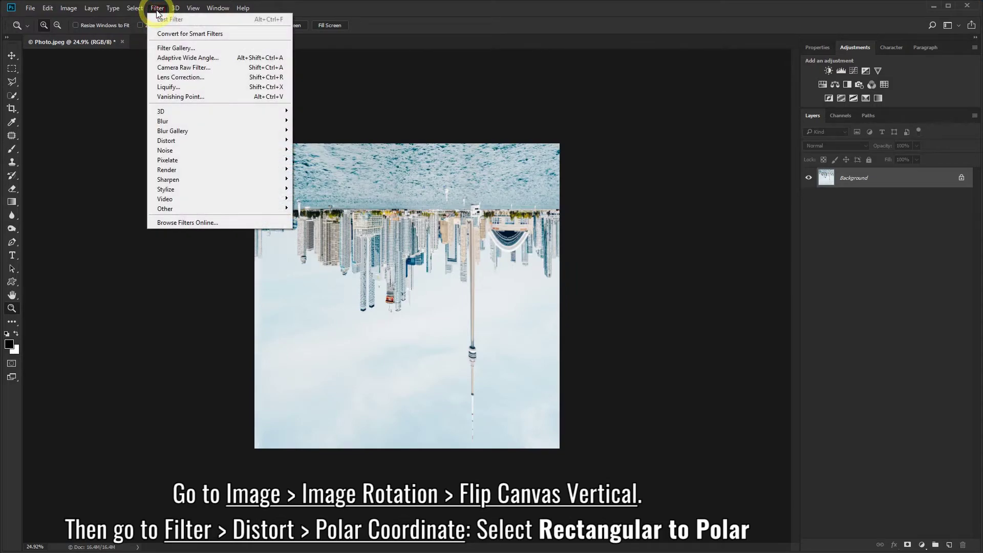
{"action": "mouse_move", "coordinate": [165, 140]}
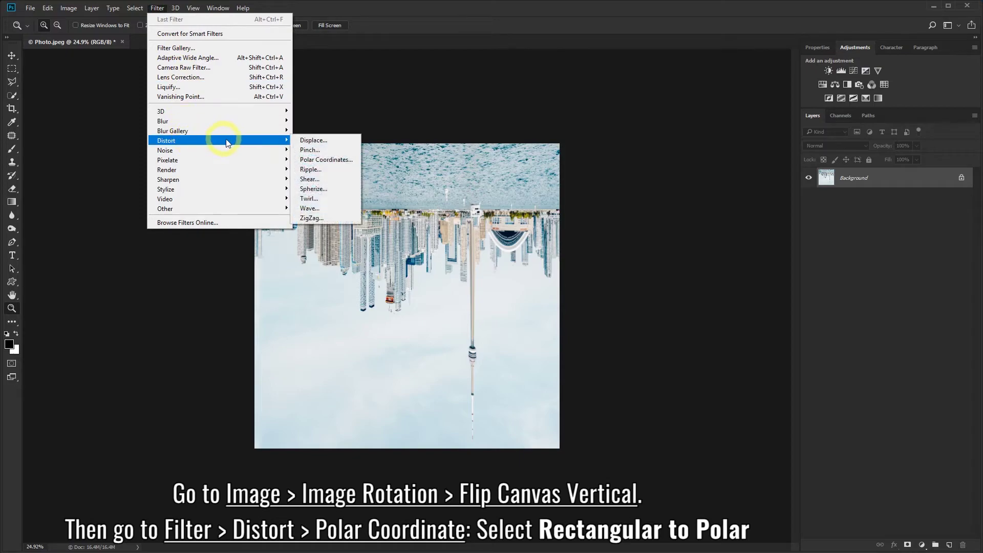
- Apply Polar Coordinates (Rectangular to Polar) to wrap the inverted skyline into a tiny planet
{"action": "left_click", "coordinate": [339, 160]}
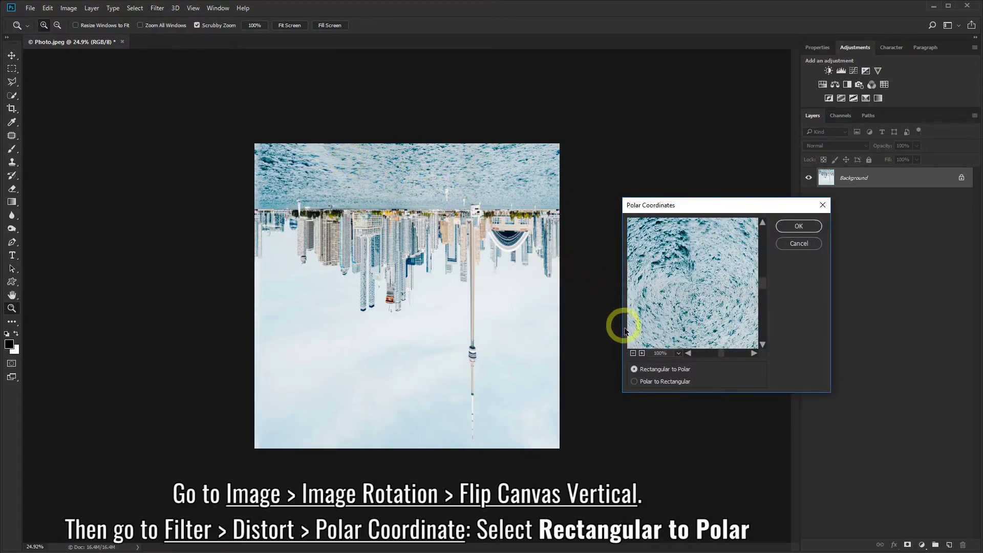
{"action": "left_click", "coordinate": [633, 354]}
{"action": "left_click", "coordinate": [633, 353]}
{"action": "left_click", "coordinate": [633, 353]}
{"action": "left_click", "coordinate": [633, 353]}
{"action": "left_click", "coordinate": [633, 353]}
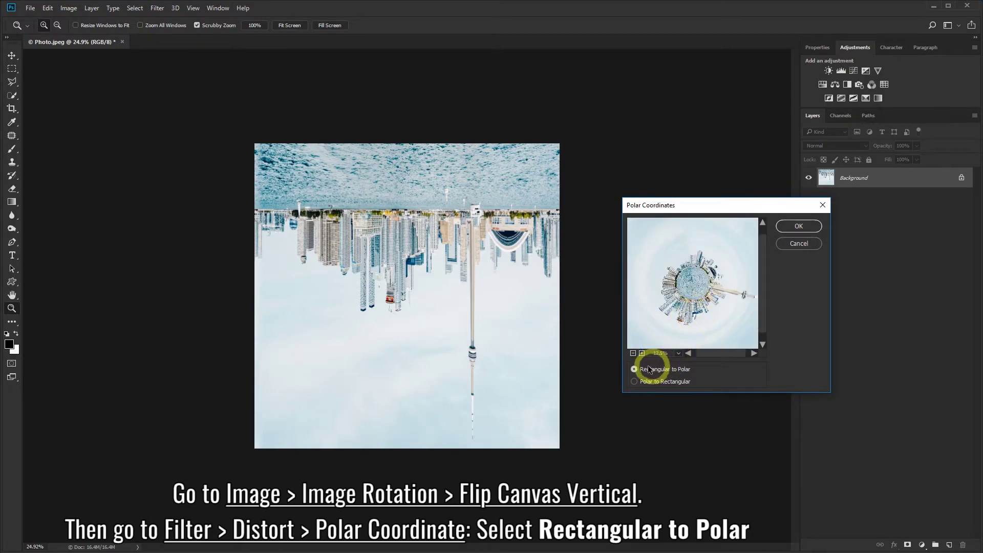
{"action": "left_click", "coordinate": [634, 369]}
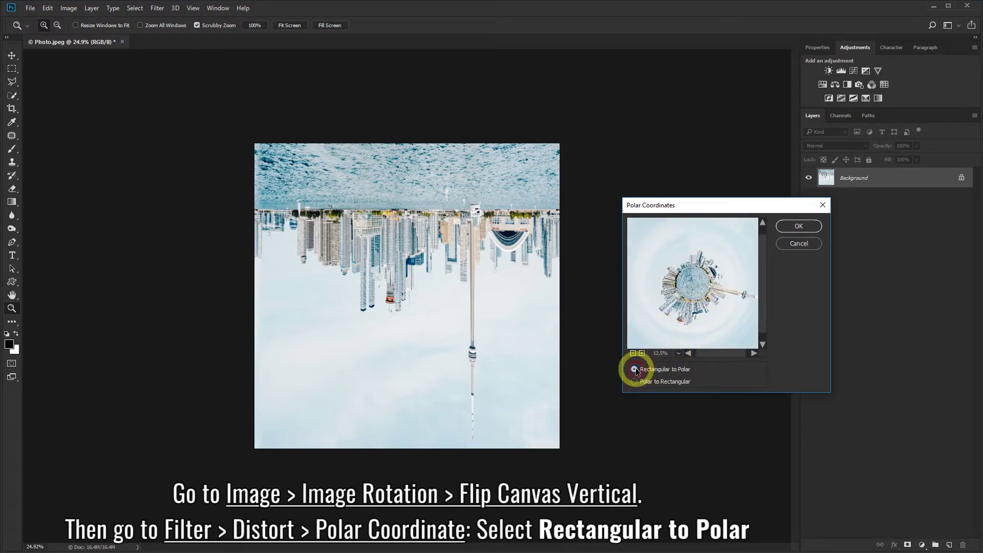
{"action": "left_click", "coordinate": [805, 227]}
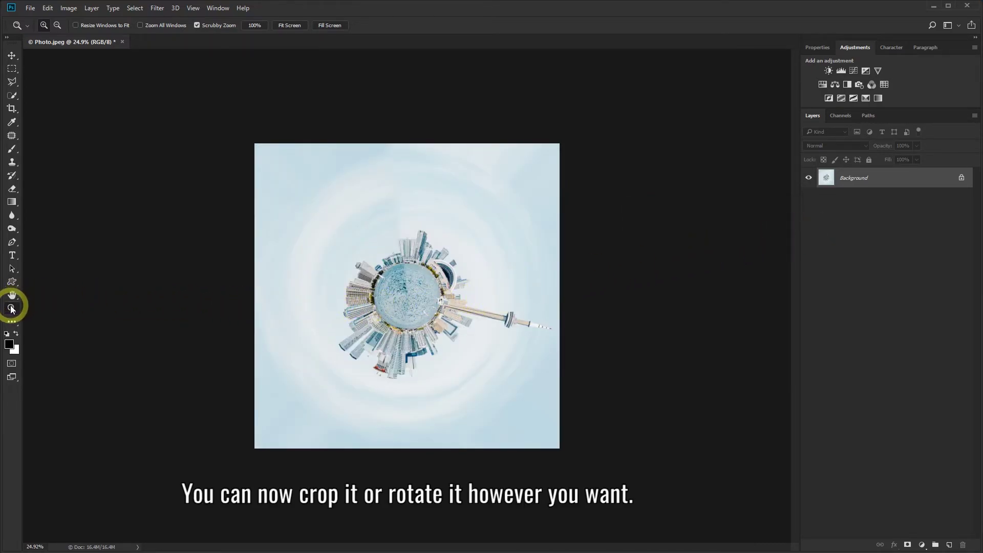
{"action": "left_click", "coordinate": [424, 308]}
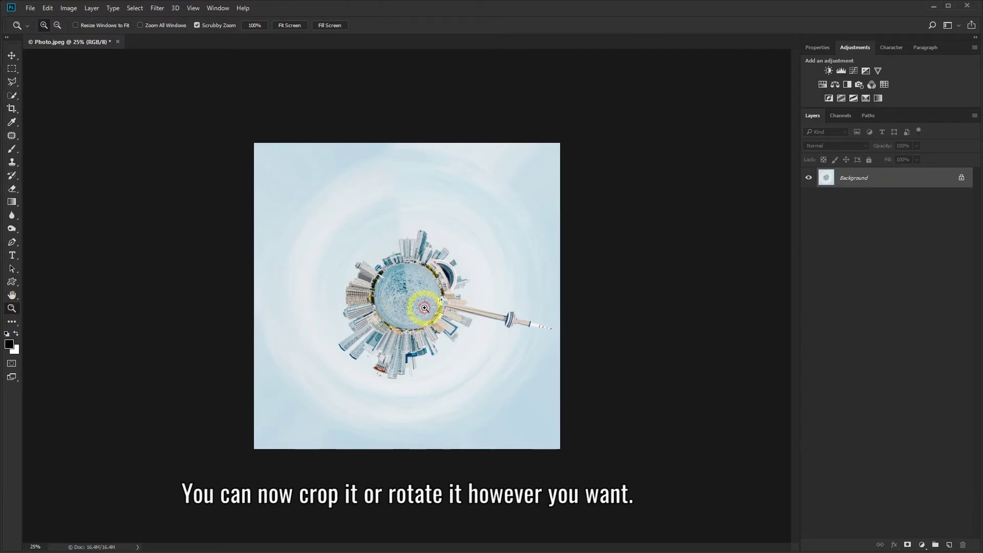
{"action": "left_click", "coordinate": [425, 308]}
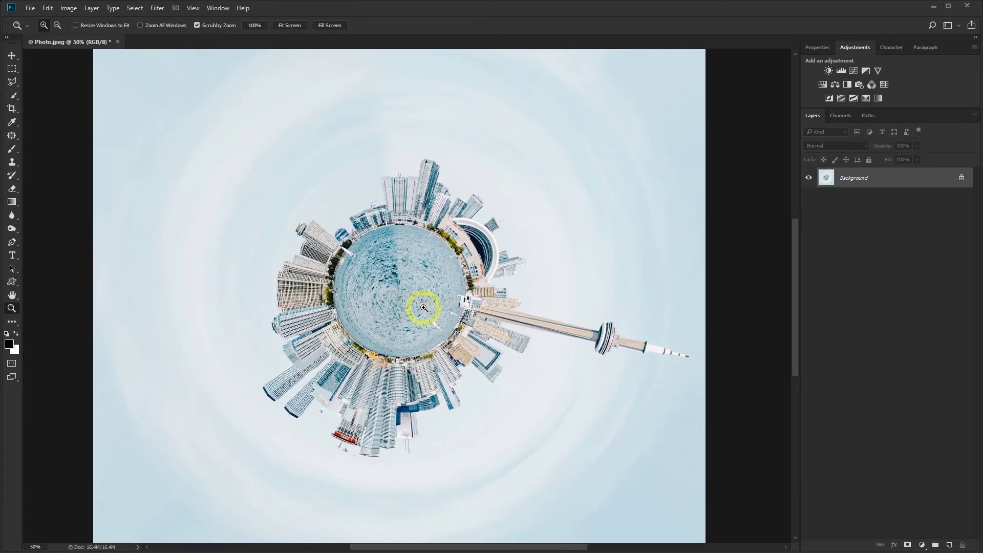
{"action": "left_click", "coordinate": [423, 307]}
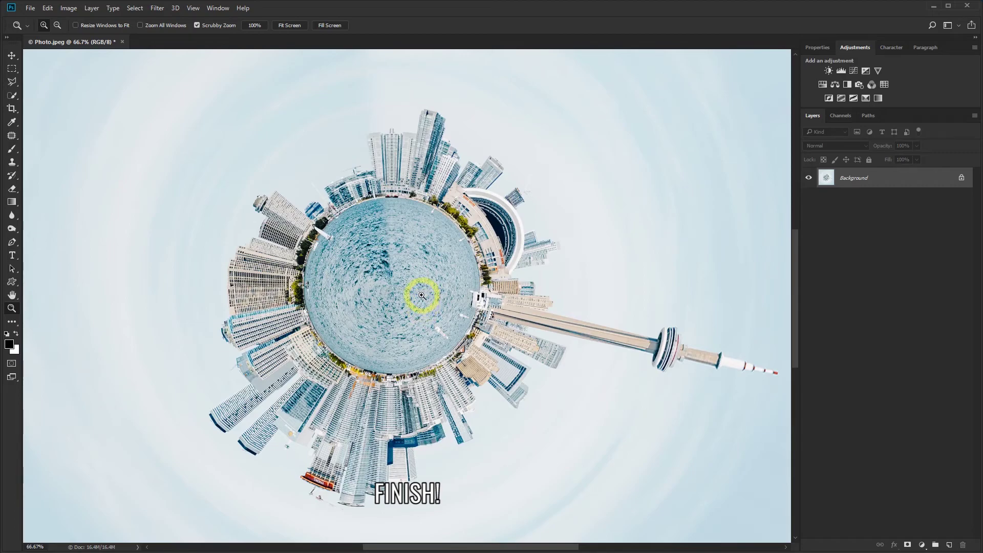